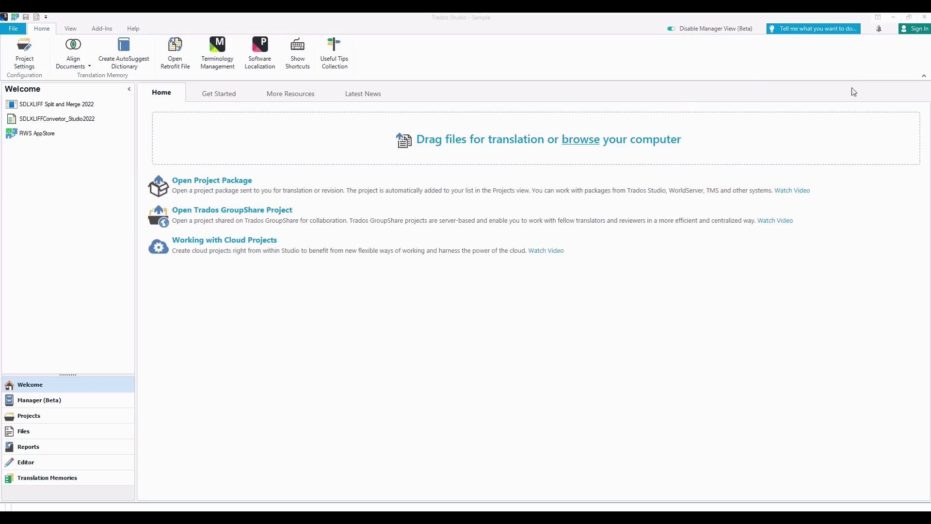
Step: Dismiss the cloud sign-in unused, then list Sample's files in Manager (Beta) with English (United Kingdom) expanded
click(913, 30)
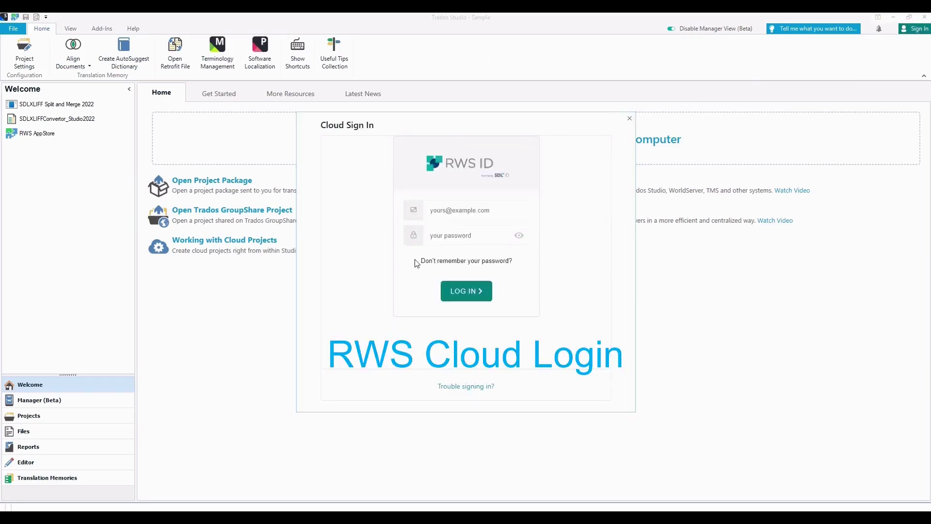
click(458, 208)
click(461, 235)
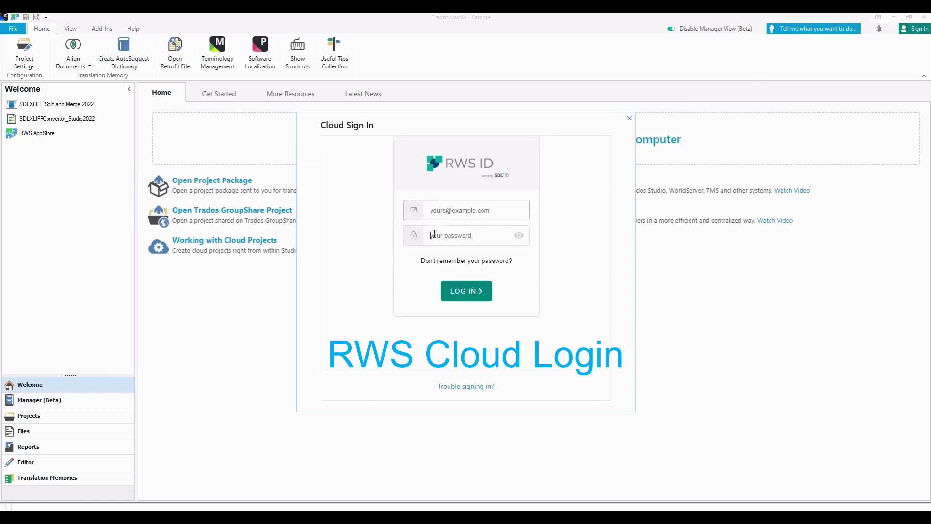
click(629, 119)
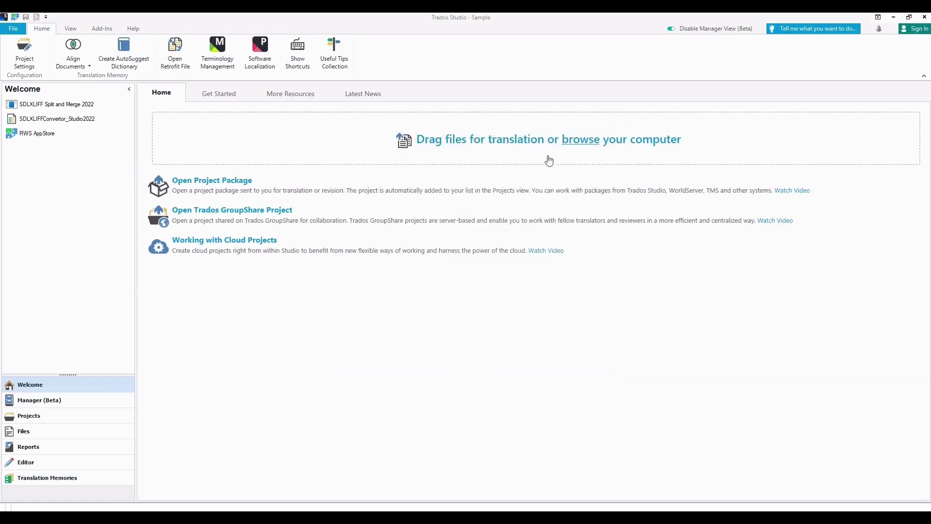
click(31, 403)
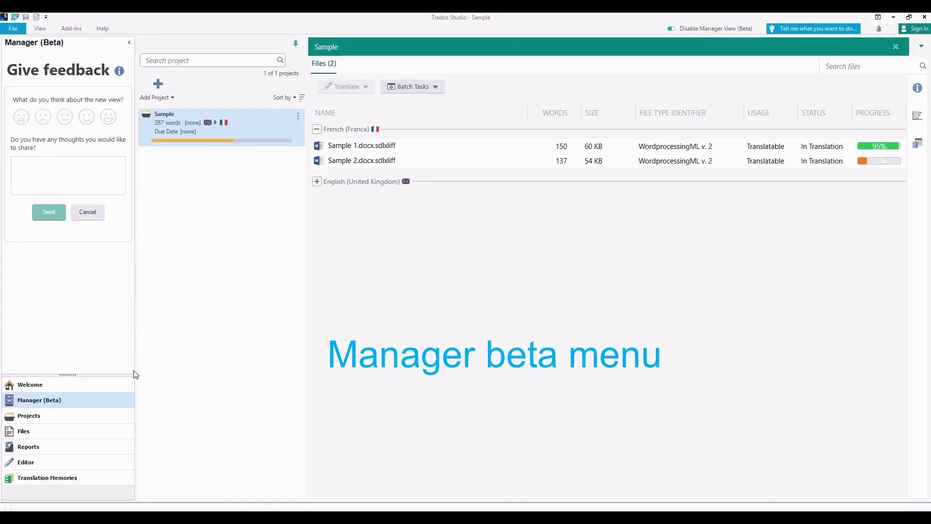
click(318, 183)
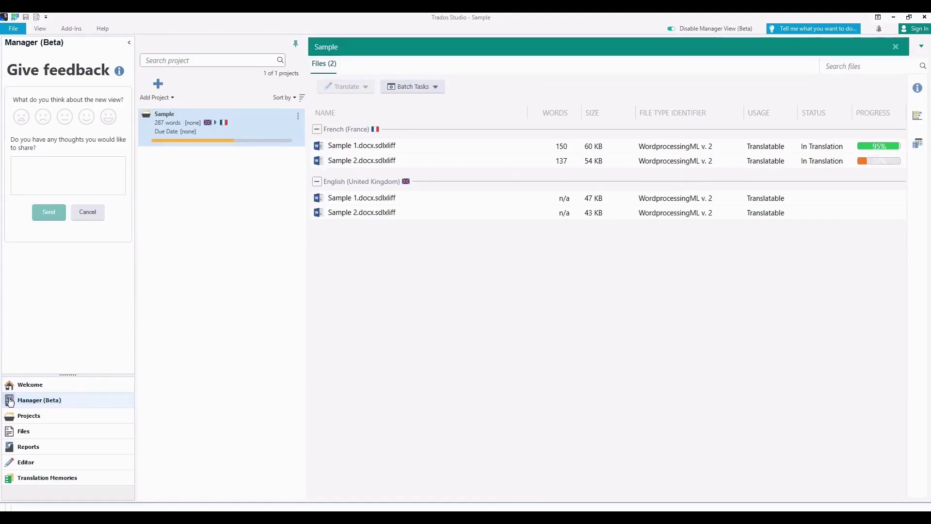
Step: In Projects, view Sample's details and analysis statistics, then confirmation statistics: 118 draft, 169 translated words
click(20, 424)
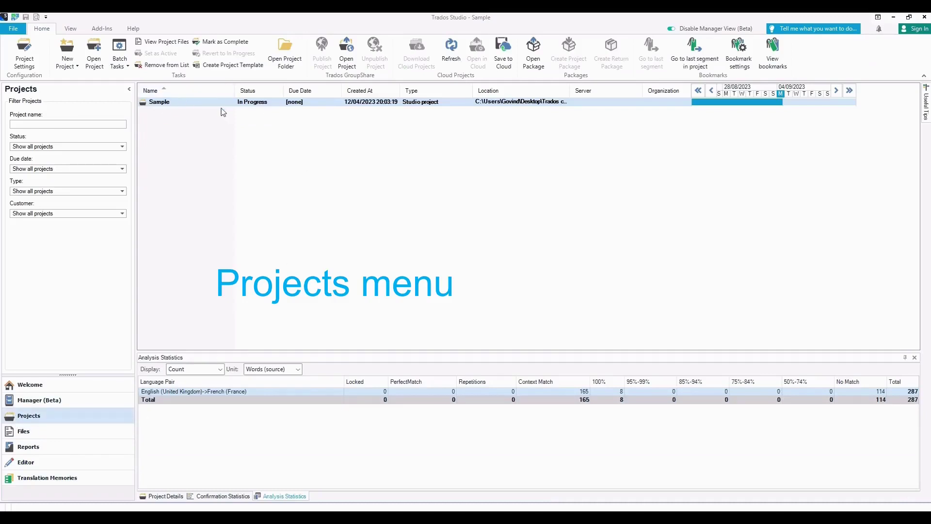
click(162, 496)
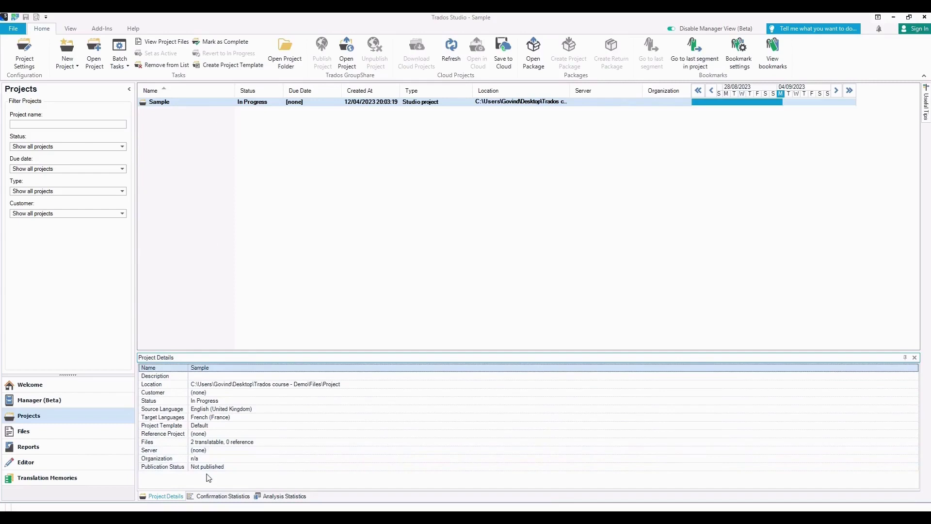
click(274, 496)
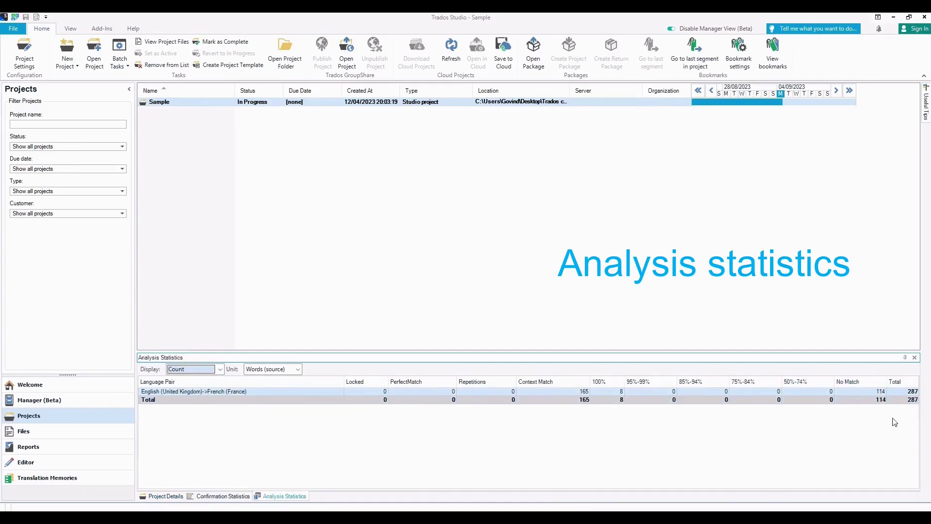
click(219, 496)
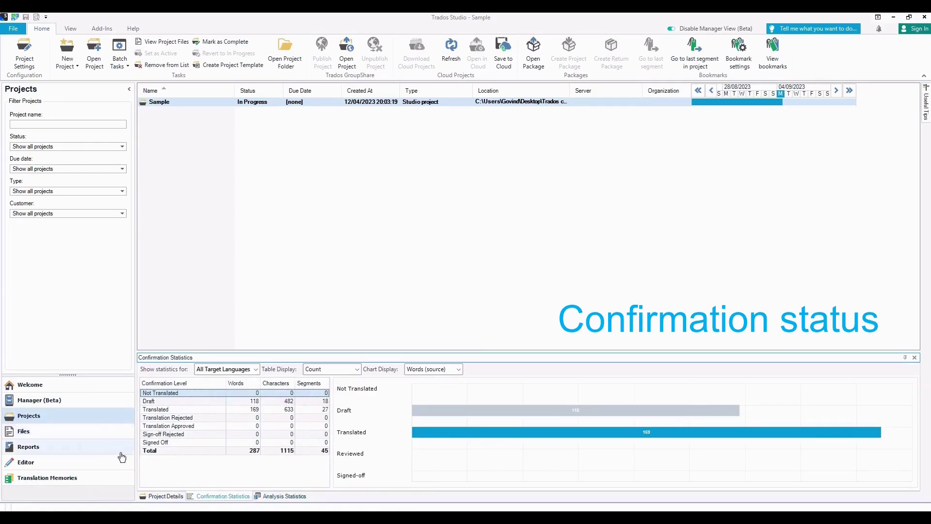
Step: Open Sample's file list and compare confirmation statistics for Sample 1, then Sample 2 (114 draft, 23 translated)
double_click(171, 101)
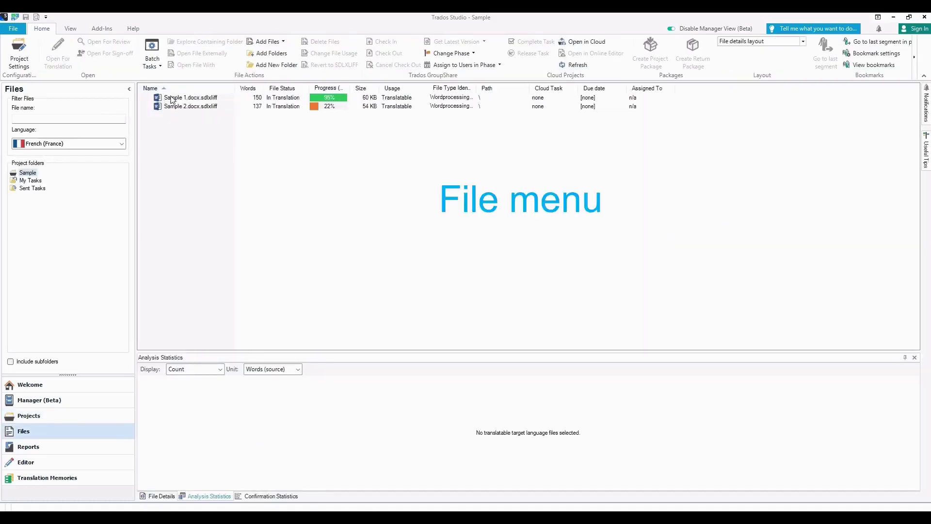
click(171, 98)
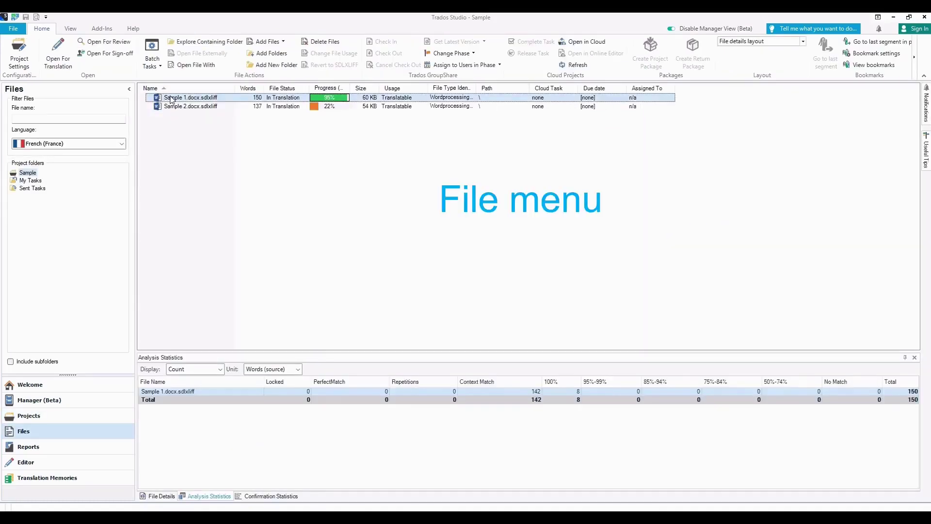
click(270, 496)
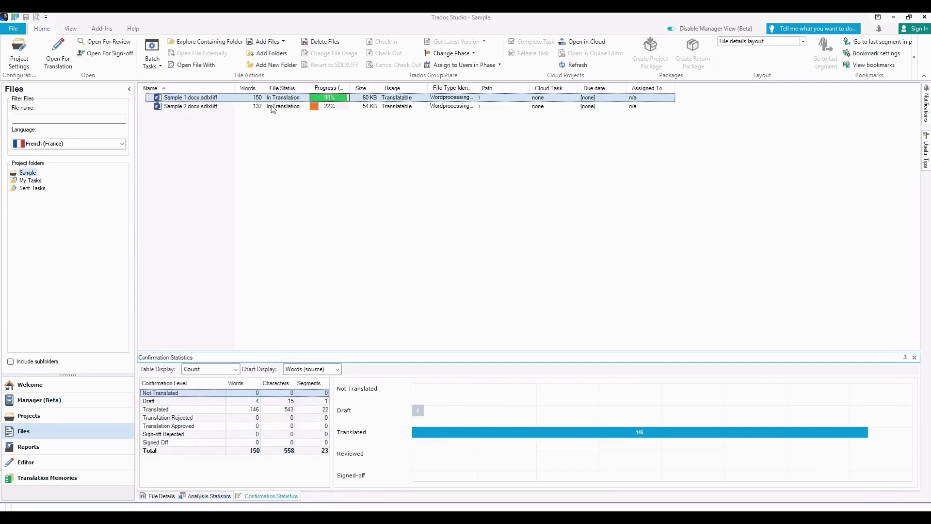
click(187, 108)
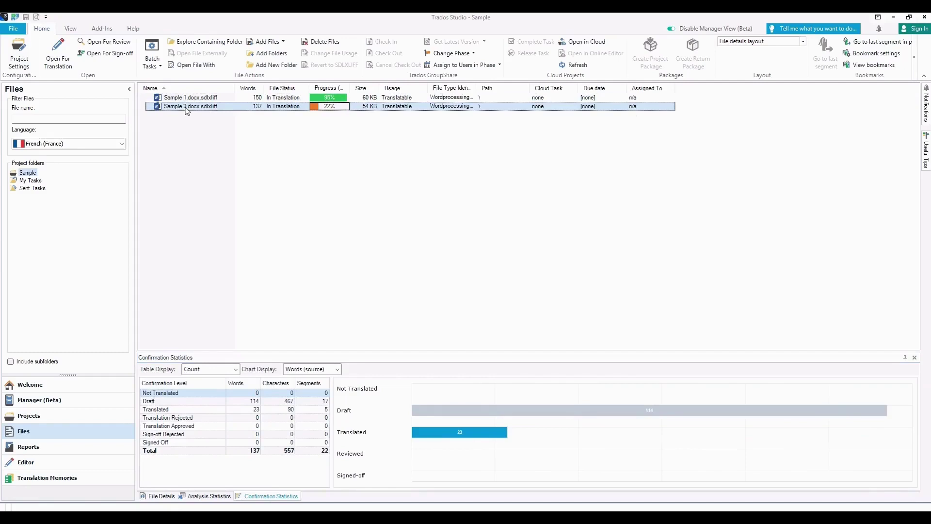
Step: Open Sample 2.docx.sdlxliff for translation in the Editor
right_click(187, 109)
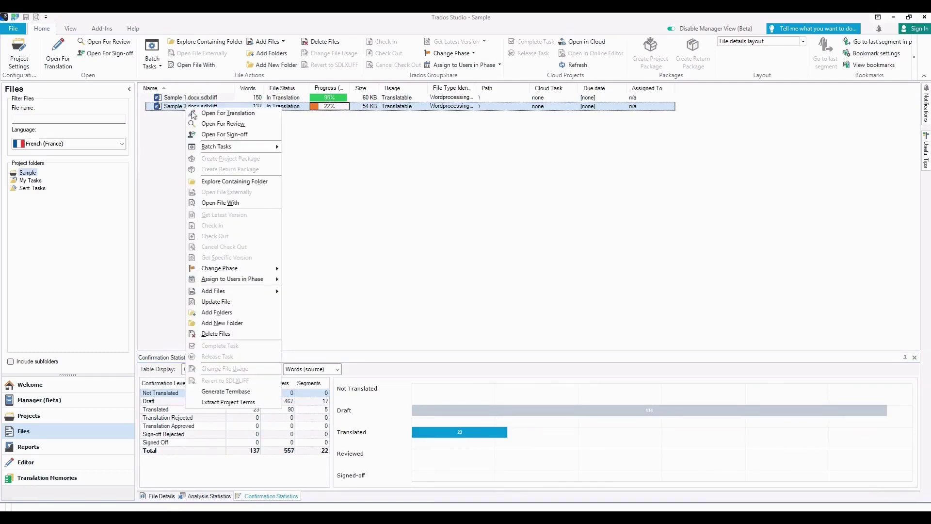
click(204, 115)
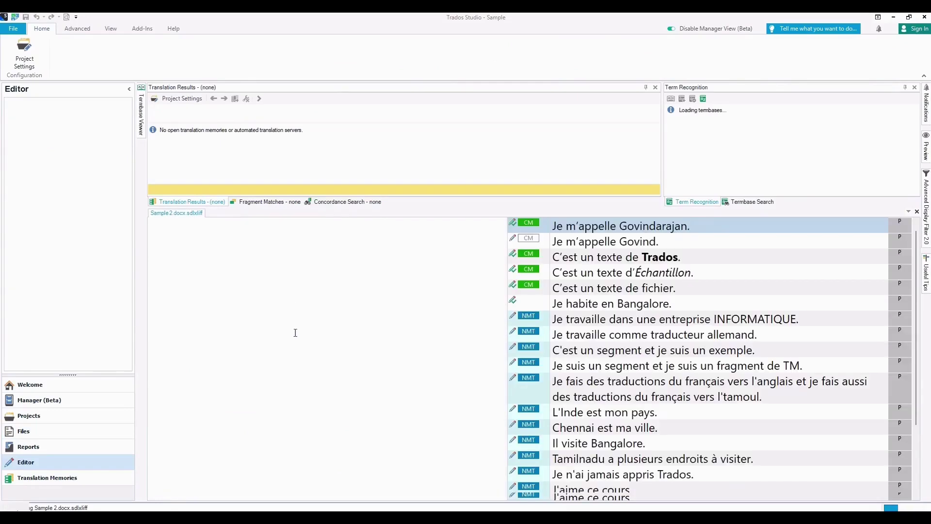
scroll(619, 306, down, 4)
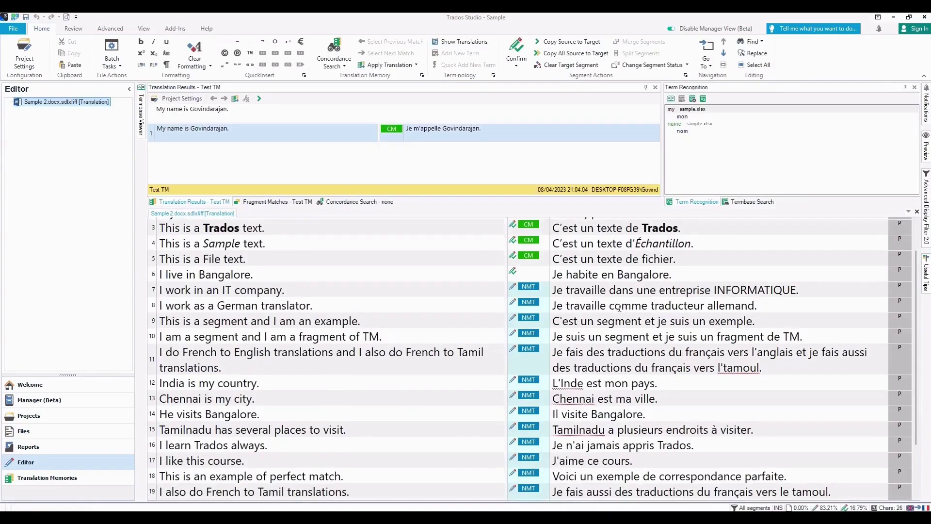
scroll(619, 308, down, 3)
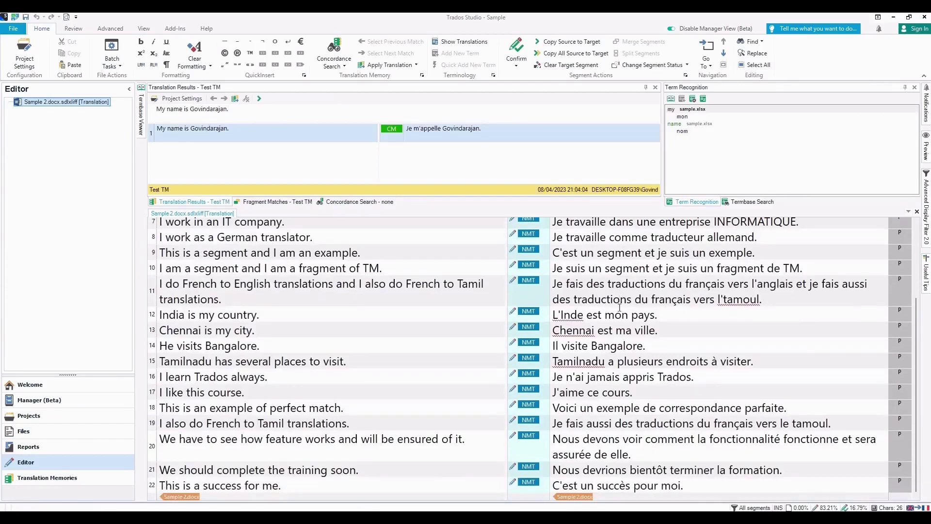
Step: Select segment 12, 'India is my country.', and type then delete a letter to trigger termbase suggestions
click(529, 312)
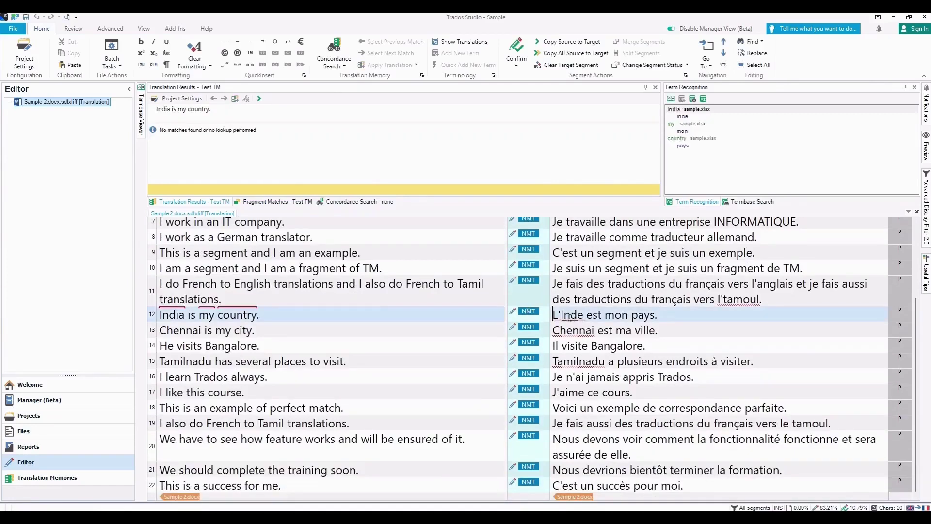
scroll(593, 385, up, 5)
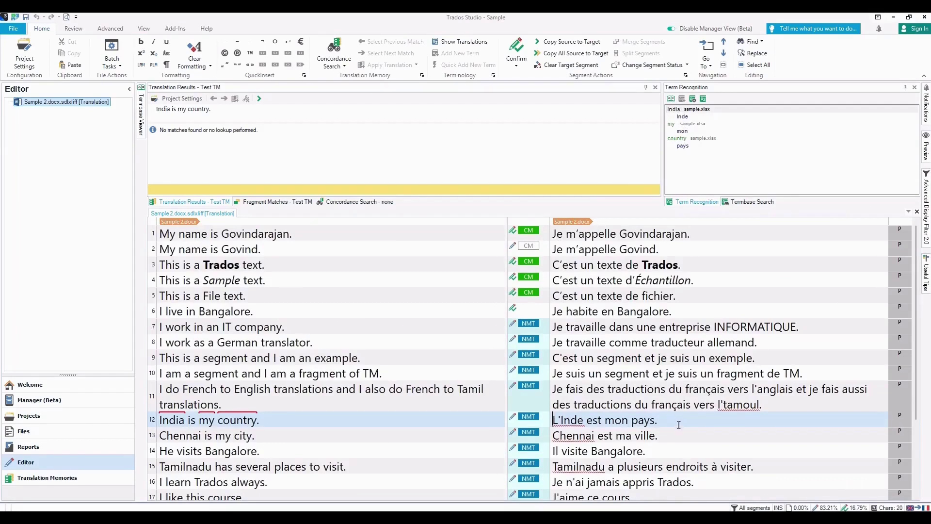
text(I)
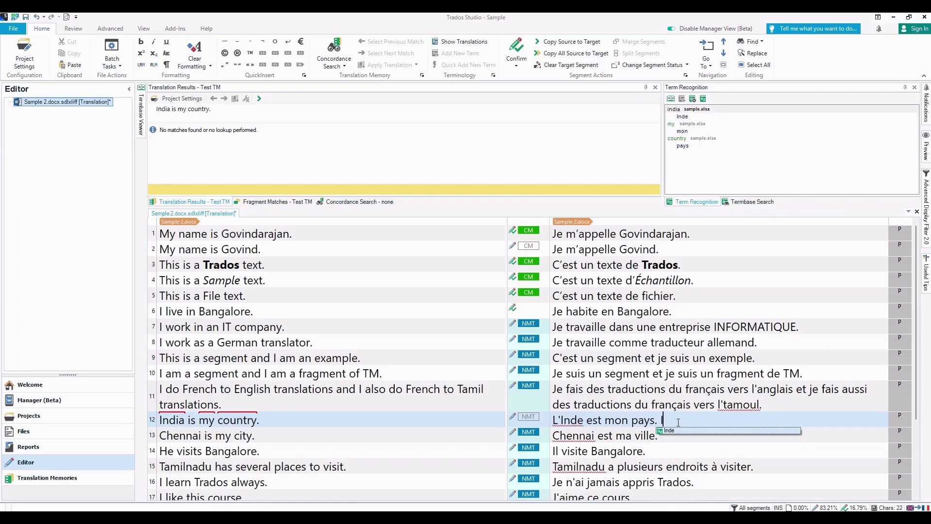
key(BackSpace)
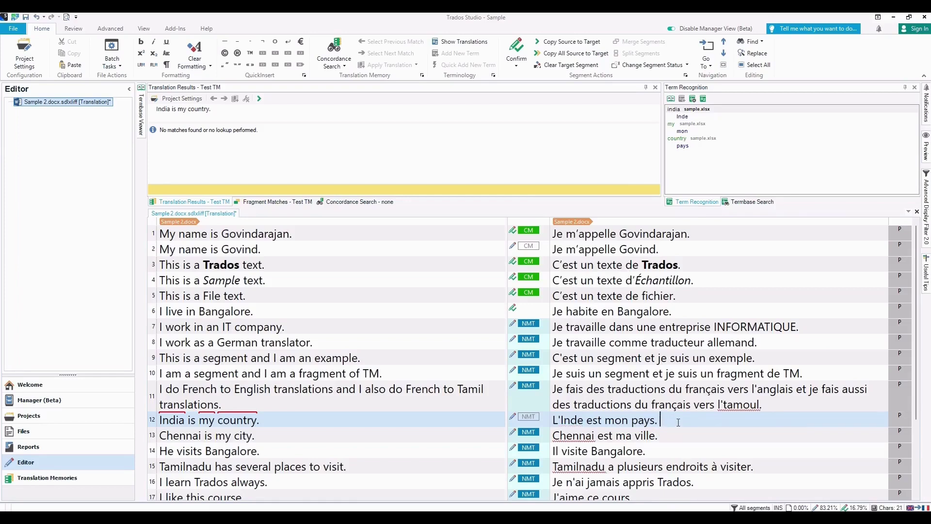
click(752, 201)
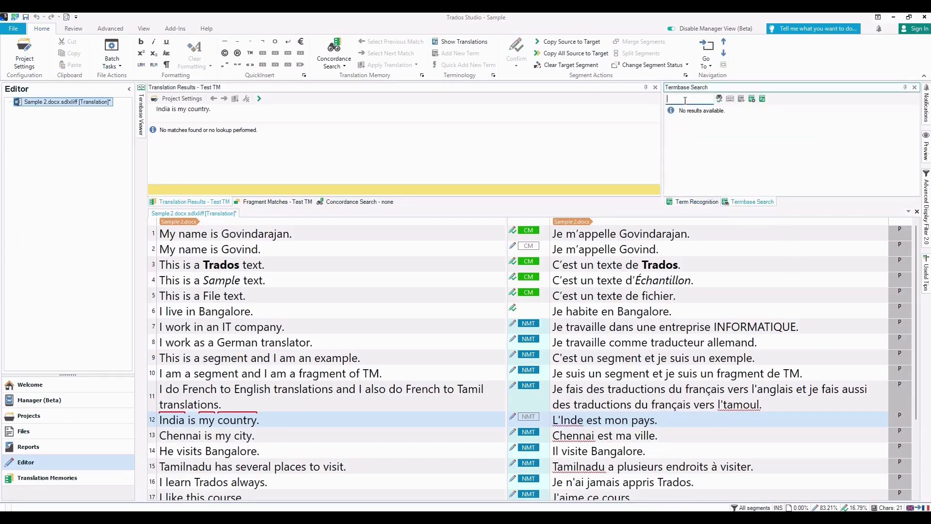
text(India)
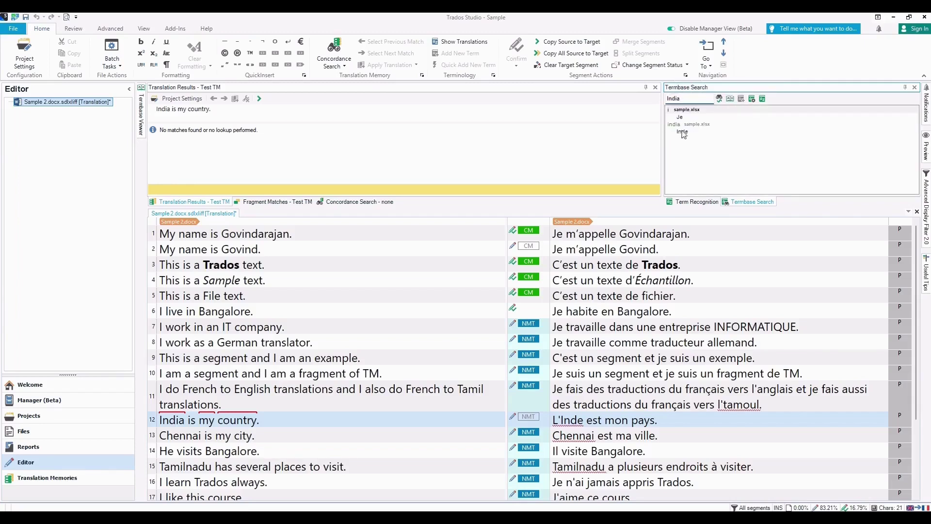
click(697, 201)
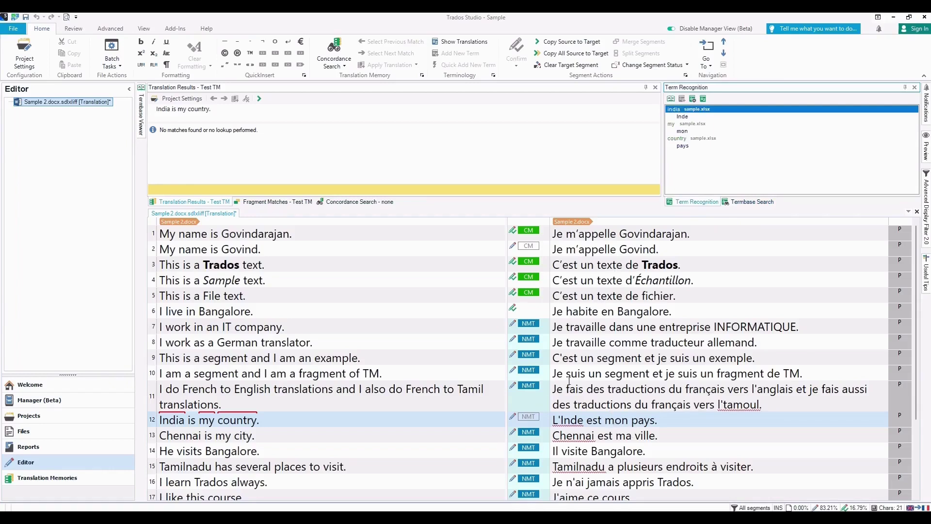
Step: Review the Pre-translate Files report's Totals and File Details, then return to Sample's confirmation statistics
click(28, 446)
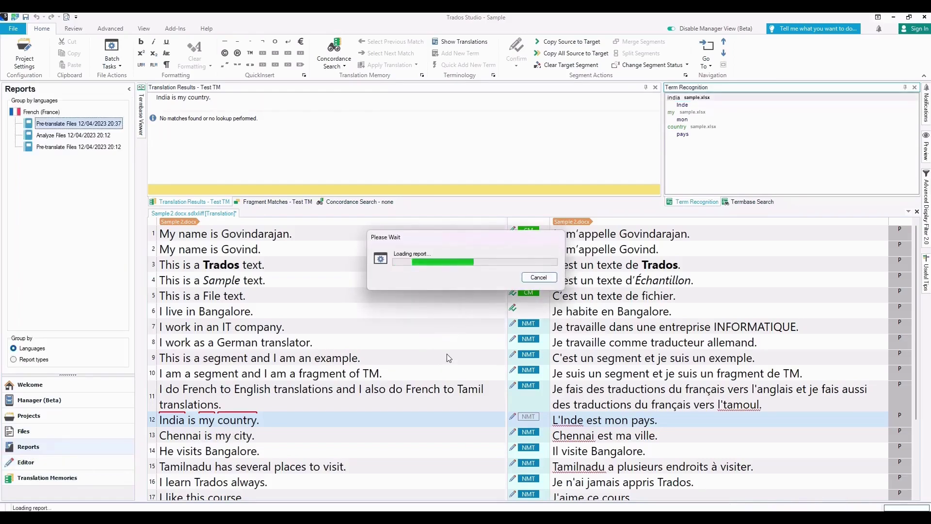
scroll(500, 343, down, 5)
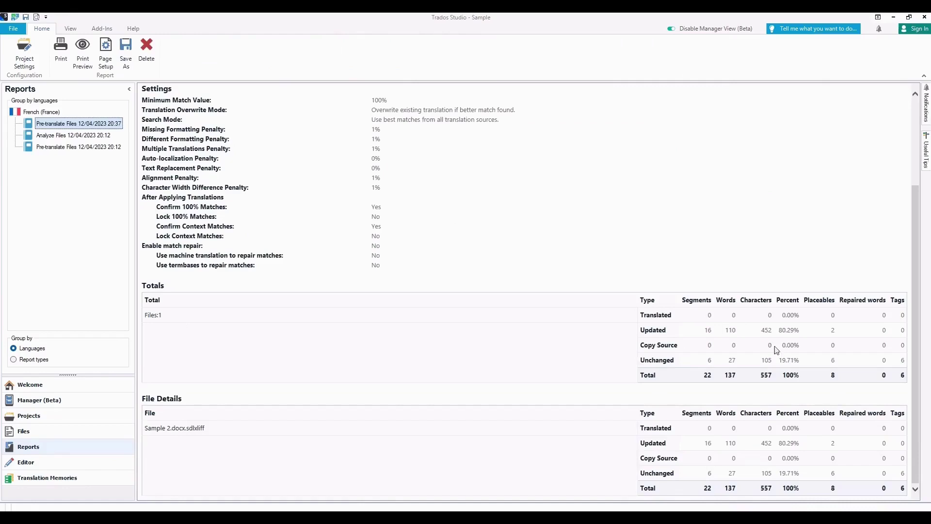
click(73, 446)
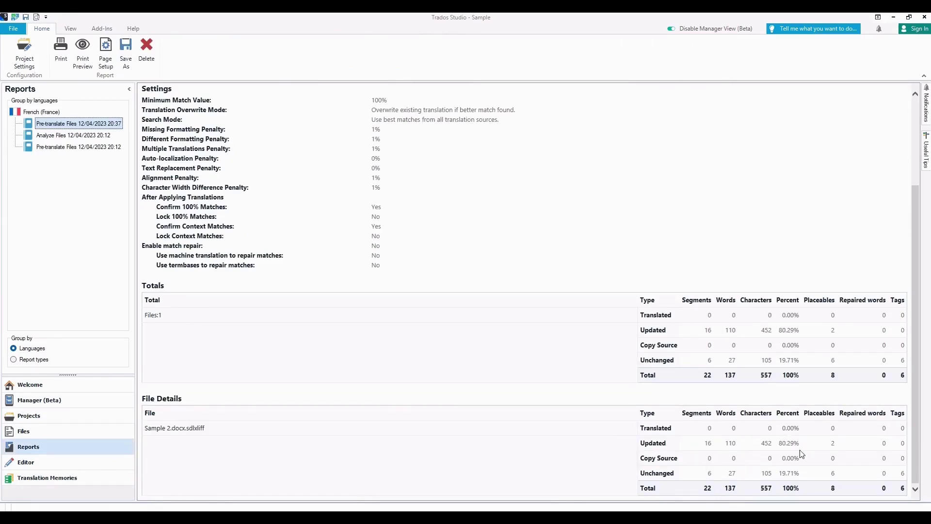
click(30, 415)
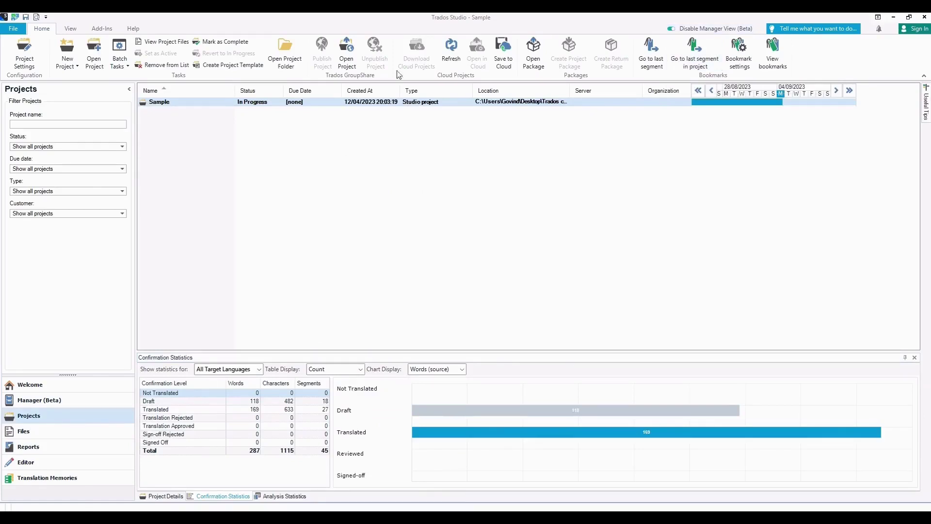
click(27, 463)
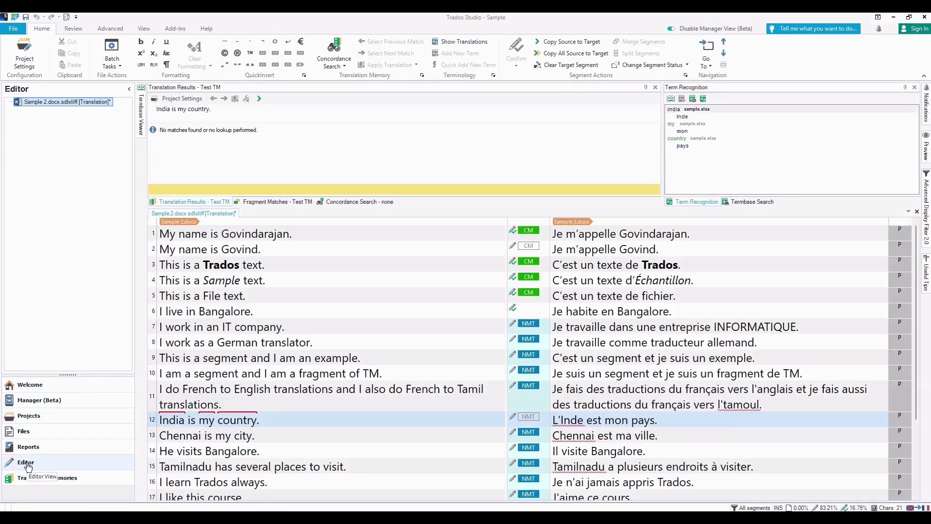
click(29, 416)
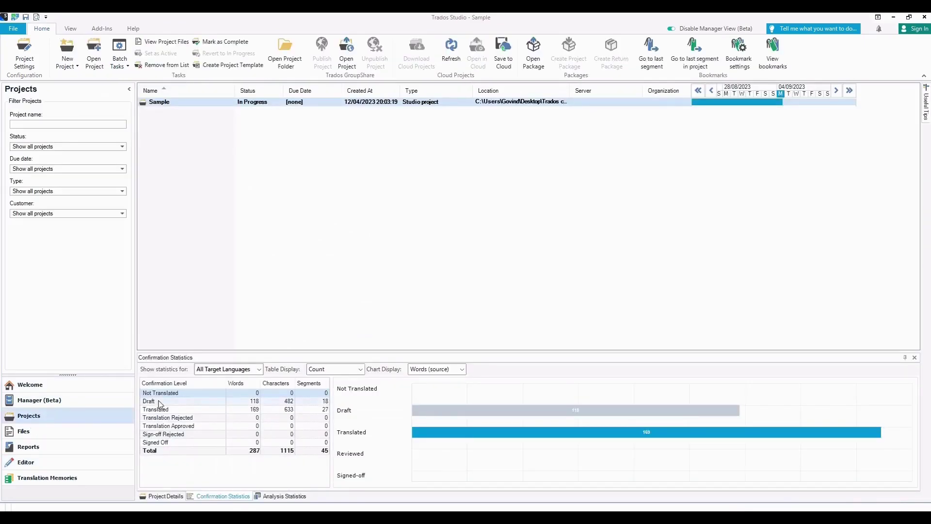
mouse_move(296, 518)
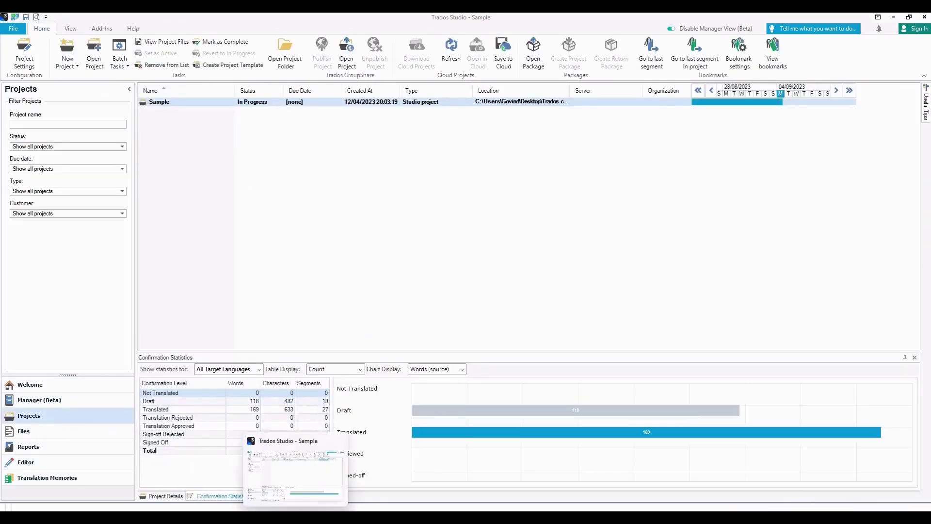